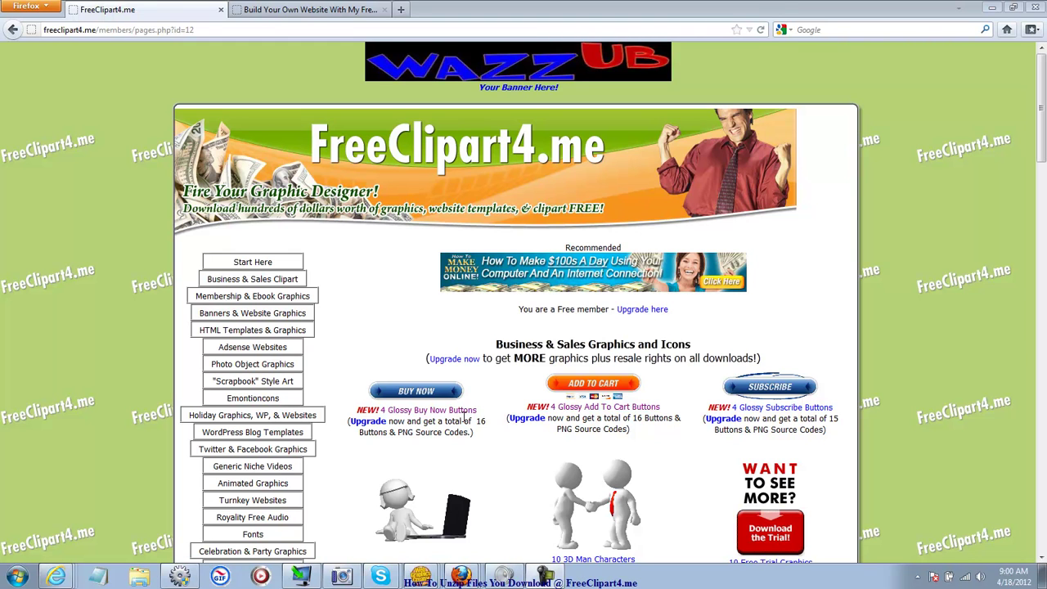
Return to the FreeClipart4.me members welcome page via Start Here in the sidebar
{"action": "left_click", "coordinate": [260, 263]}
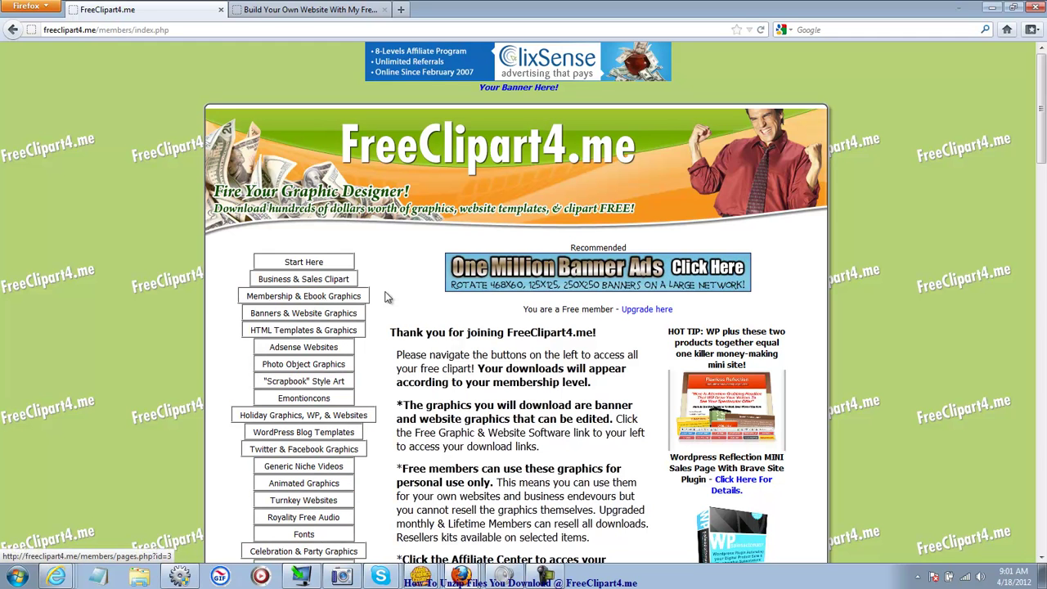
Open the Emotioncons category and scroll to the packs such as Amime, Buttery, Keriyo and Tekos
{"action": "left_click", "coordinate": [302, 399]}
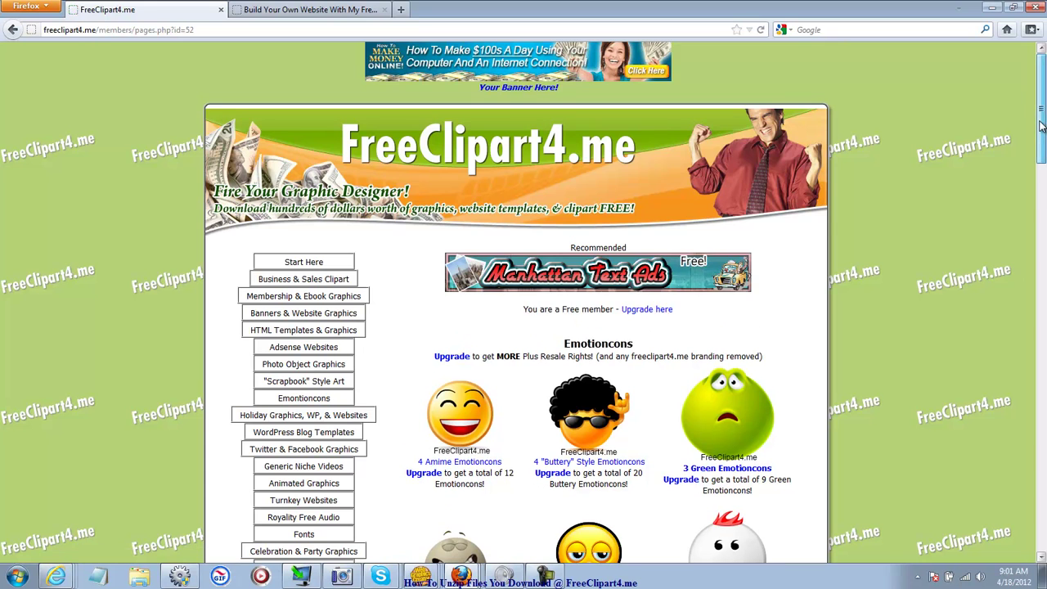
{"action": "scroll", "coordinate": [1017, 175], "scroll_direction": "down", "scroll_amount": 3}
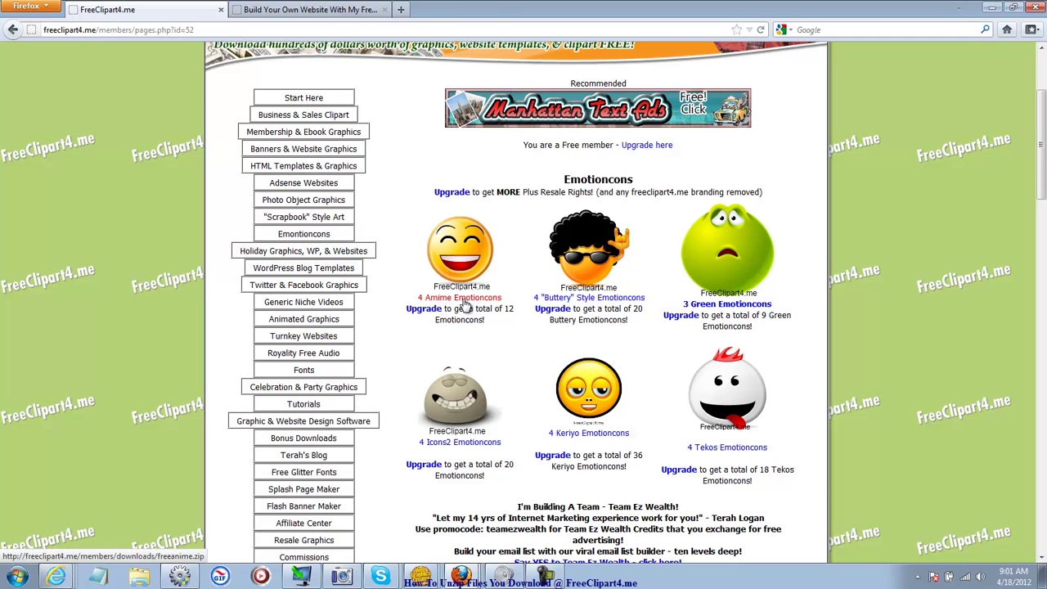
Download the 4 Amime Emotioncons pack, saving freeanime.zip (73.4 KB) to disk
{"action": "left_click", "coordinate": [463, 300]}
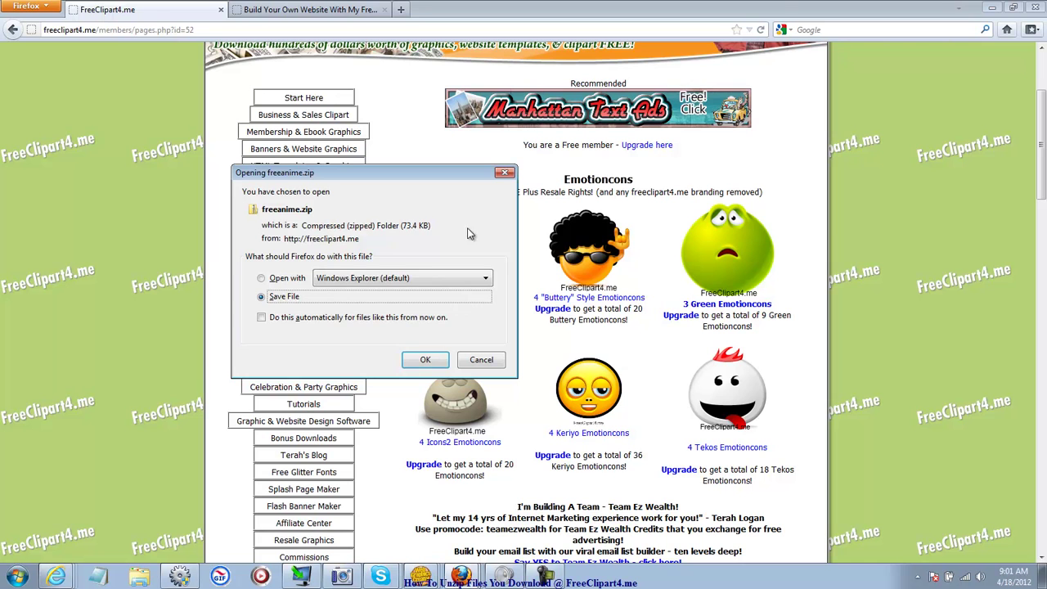
{"action": "mouse_move", "coordinate": [461, 175]}
{"action": "left_mouse_down"}
{"action": "mouse_move", "coordinate": [352, 343]}
{"action": "mouse_move", "coordinate": [343, 141]}
{"action": "left_mouse_up"}
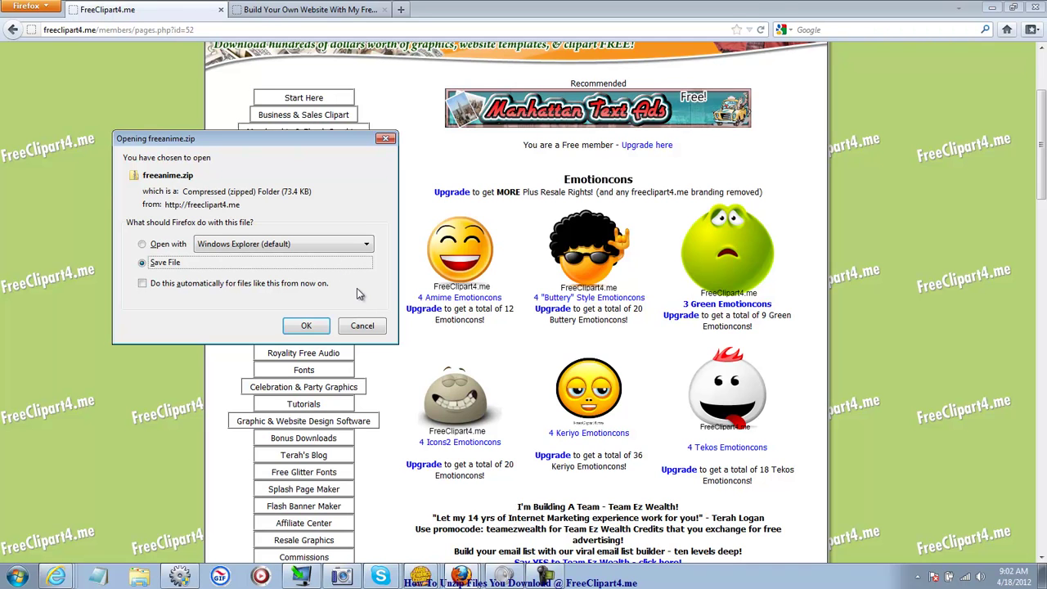
{"action": "left_click", "coordinate": [307, 326]}
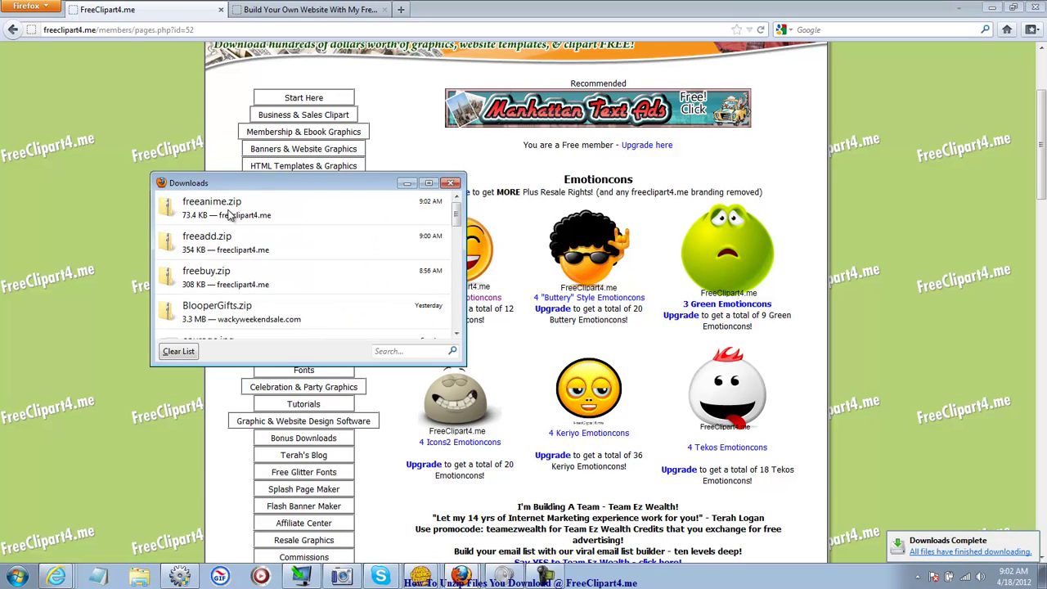
Open freeanime.zip from Firefox's Downloads list to reveal its freeanime folder
{"action": "left_click", "coordinate": [229, 214]}
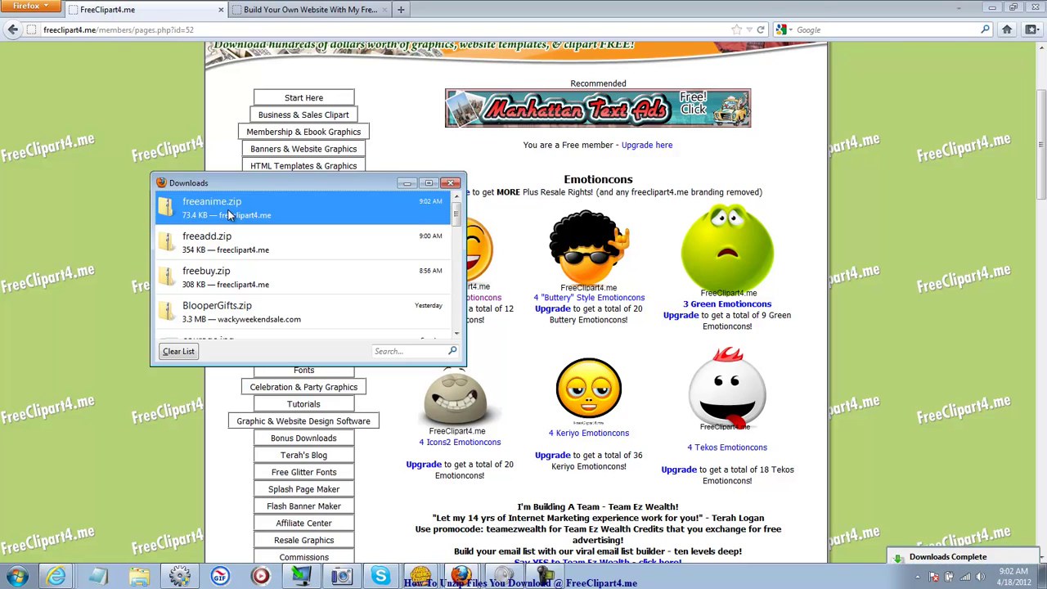
{"action": "double_click", "coordinate": [229, 214]}
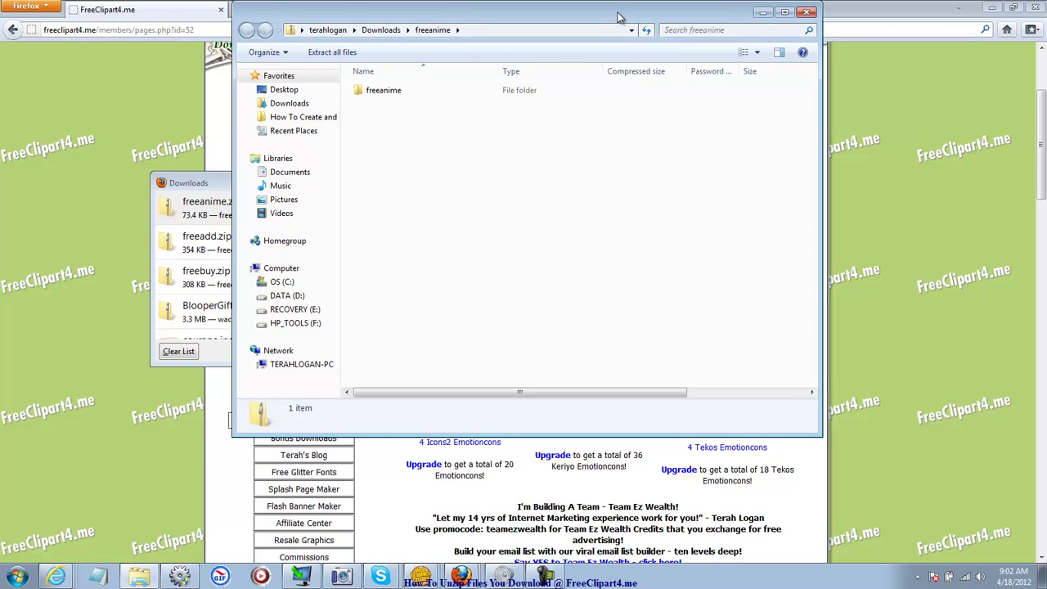
{"action": "left_click_drag", "start_coordinate": [617, 12], "coordinate": [613, 85]}
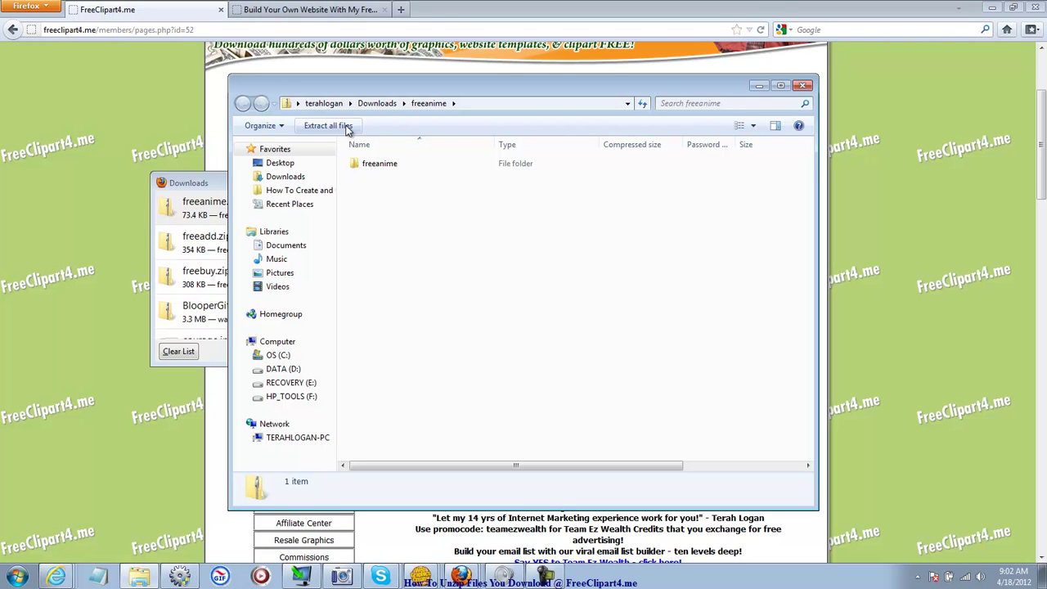
Set the Extract wizard to target Downloads\freeanime with Show extracted files when complete ticked
{"action": "left_click", "coordinate": [346, 130]}
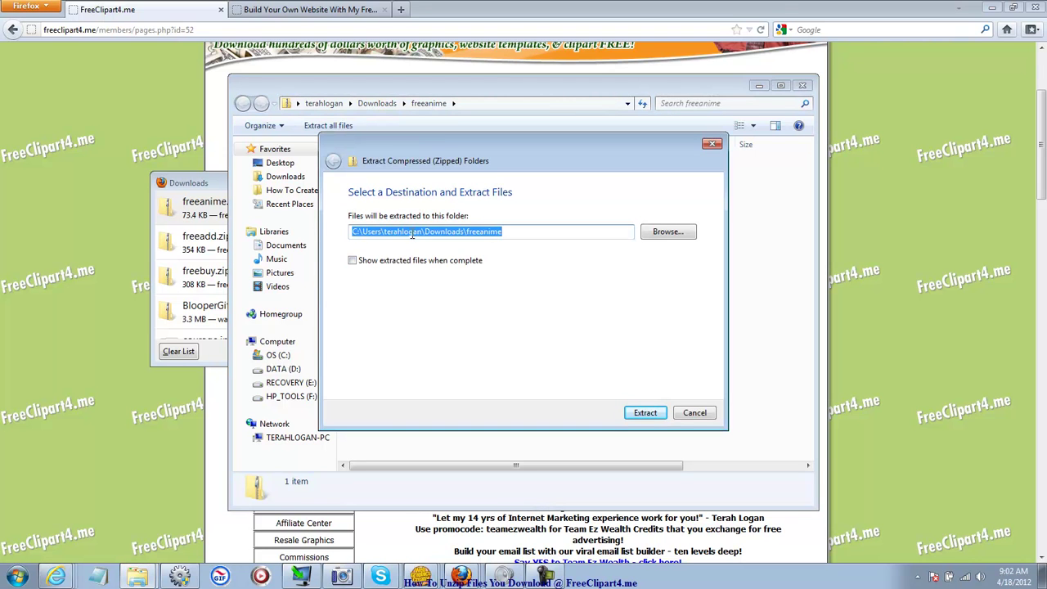
{"action": "left_click", "coordinate": [667, 233]}
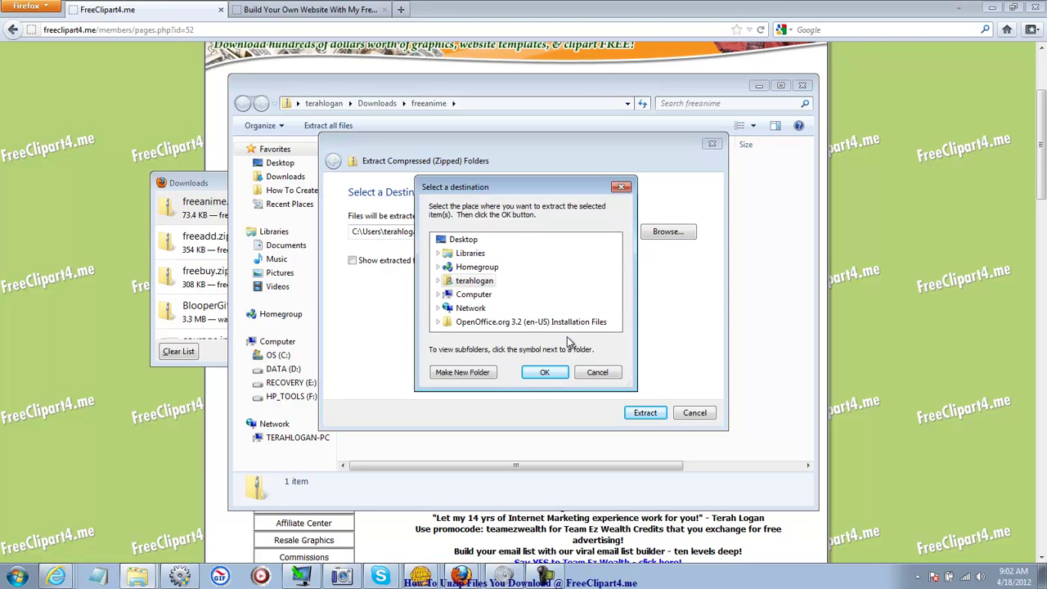
{"action": "double_click", "coordinate": [458, 282]}
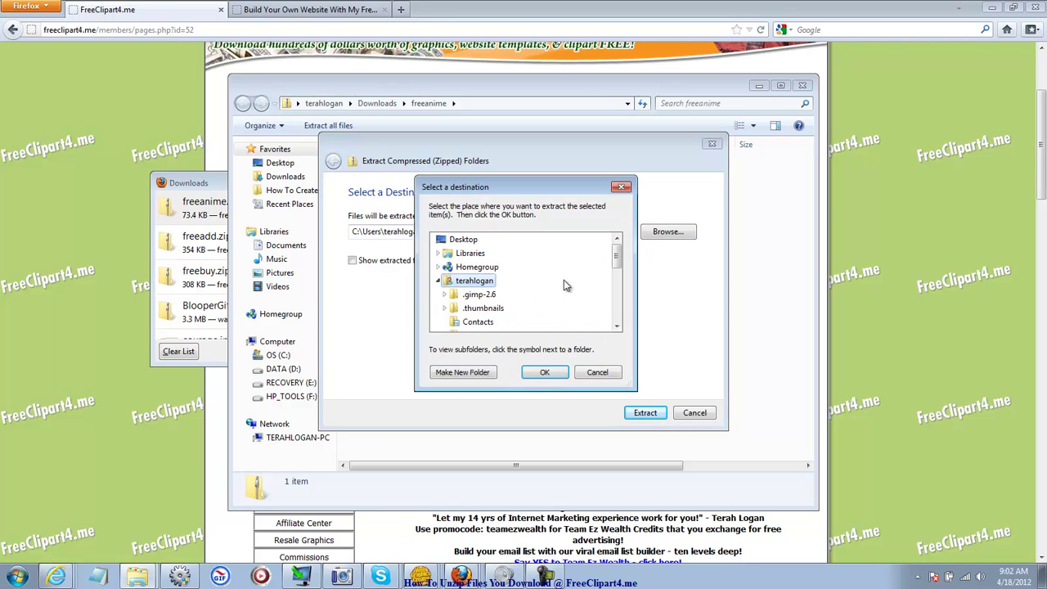
{"action": "scroll", "coordinate": [617, 260], "scroll_direction": "down", "scroll_amount": 2}
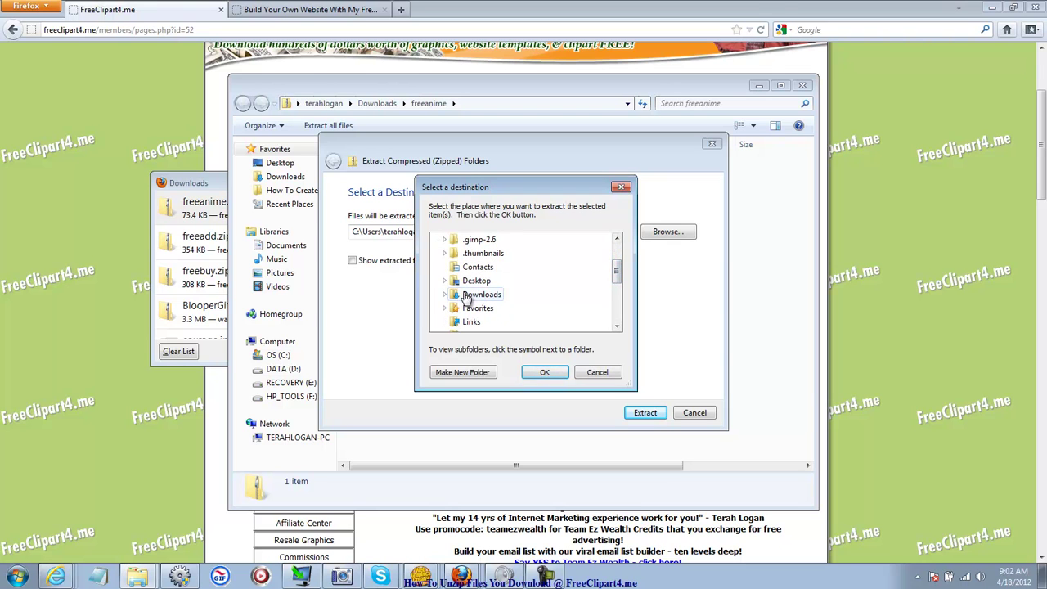
{"action": "double_click", "coordinate": [467, 295]}
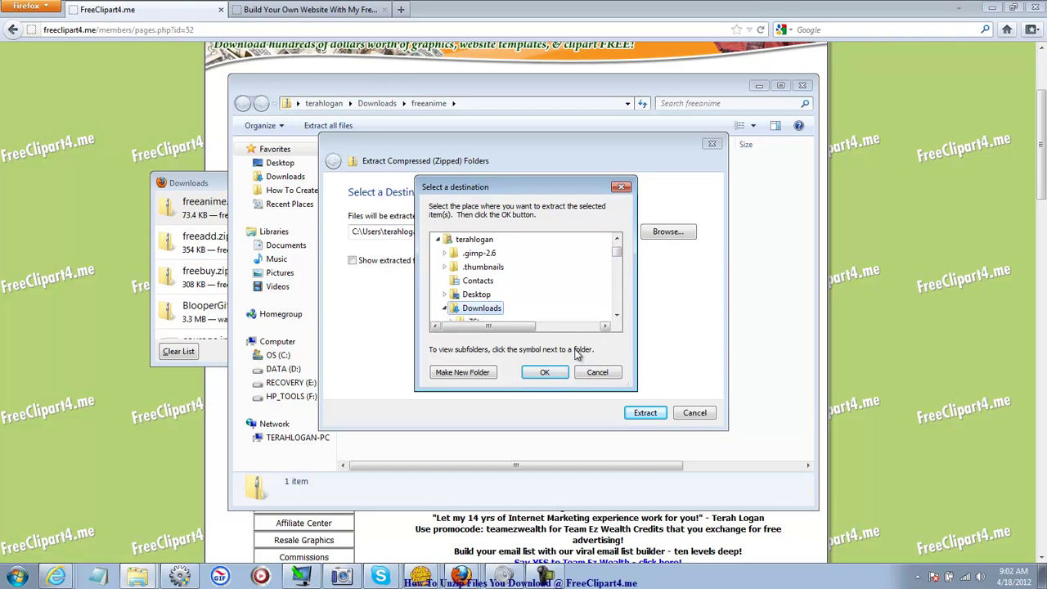
{"action": "left_click", "coordinate": [596, 372]}
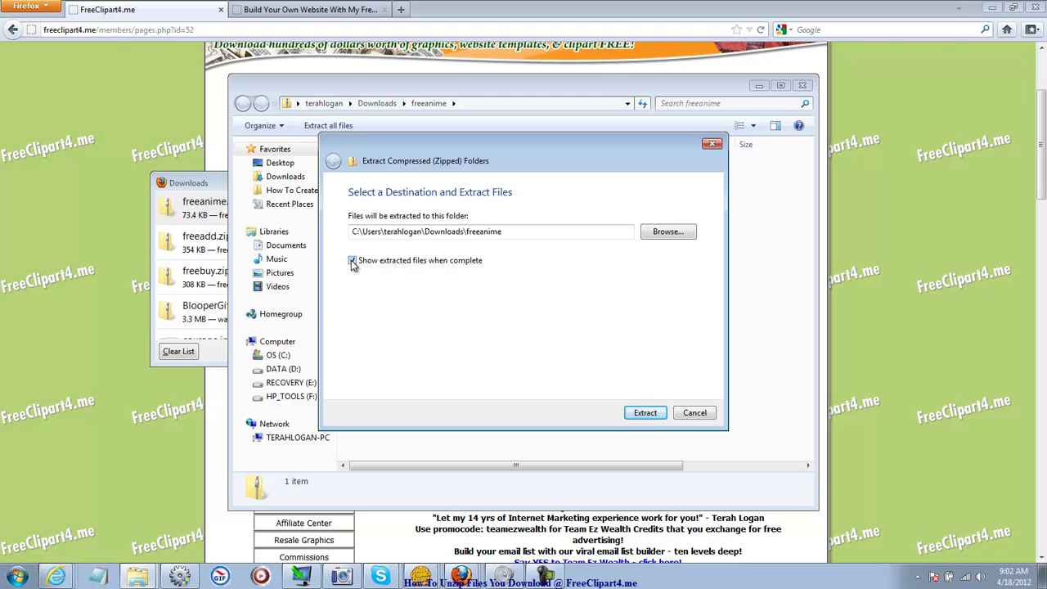
Extract the archive, open the freeanime folder, and preview then close the gomen_nasai image
{"action": "left_click", "coordinate": [646, 414]}
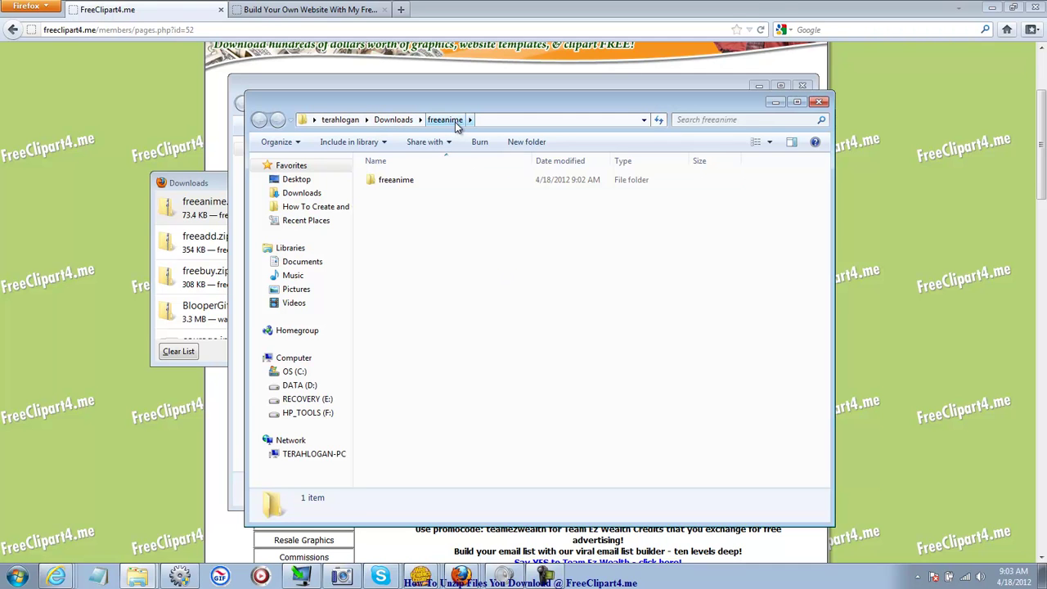
{"action": "left_click", "coordinate": [391, 182]}
{"action": "double_click", "coordinate": [391, 181]}
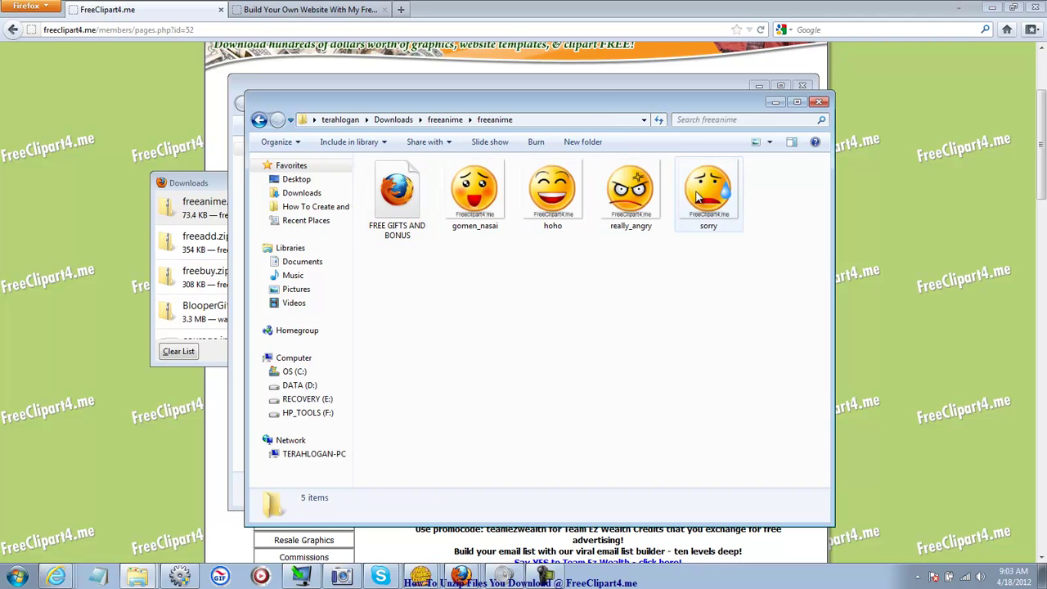
{"action": "double_click", "coordinate": [482, 209]}
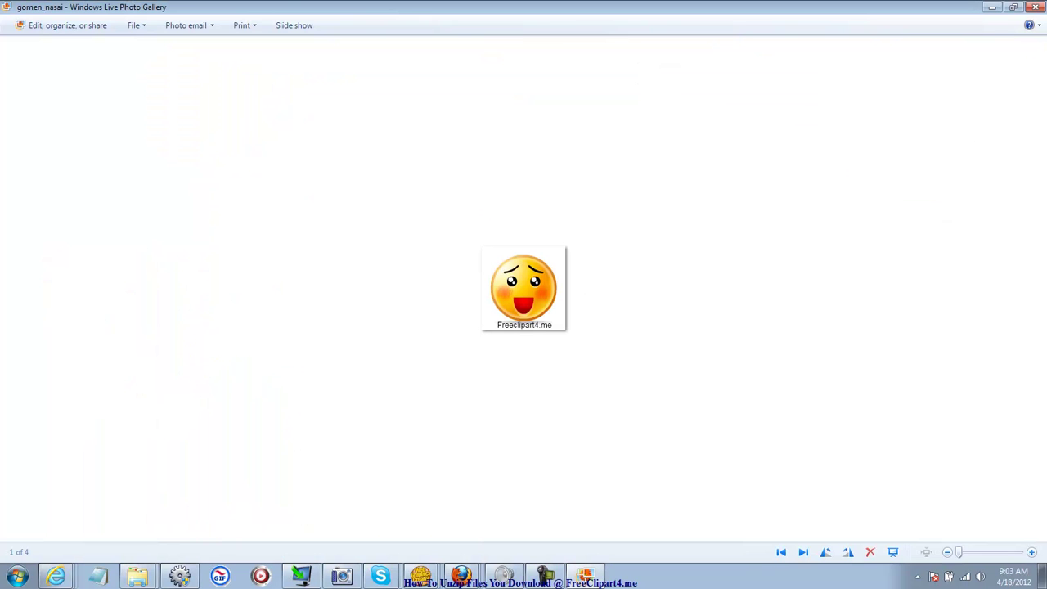
{"action": "left_click", "coordinate": [1036, 7]}
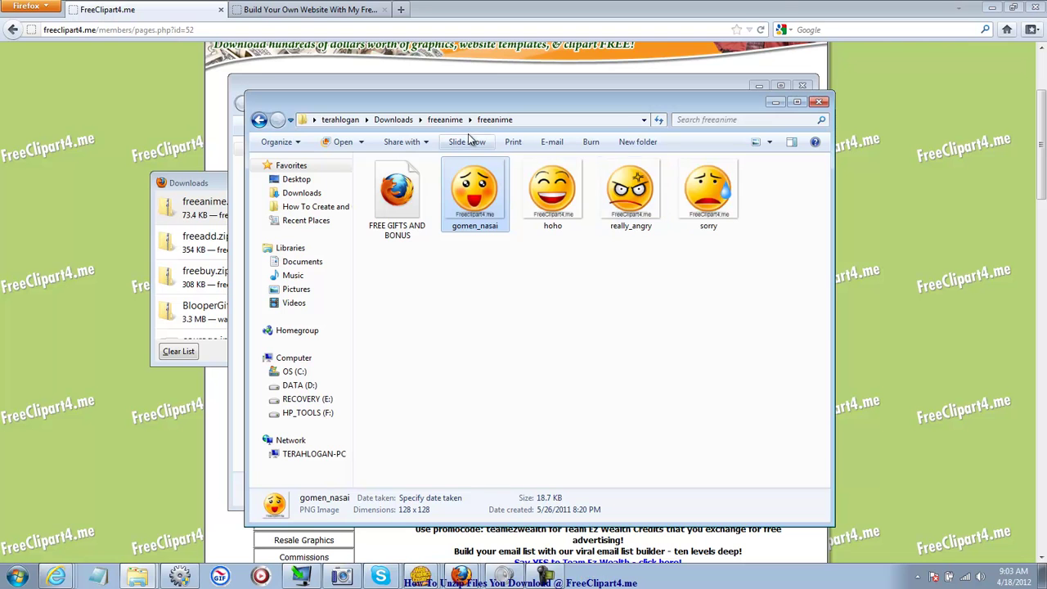
Go up to Downloads and scroll the listing to find the new freeanime folder
{"action": "left_click", "coordinate": [396, 120]}
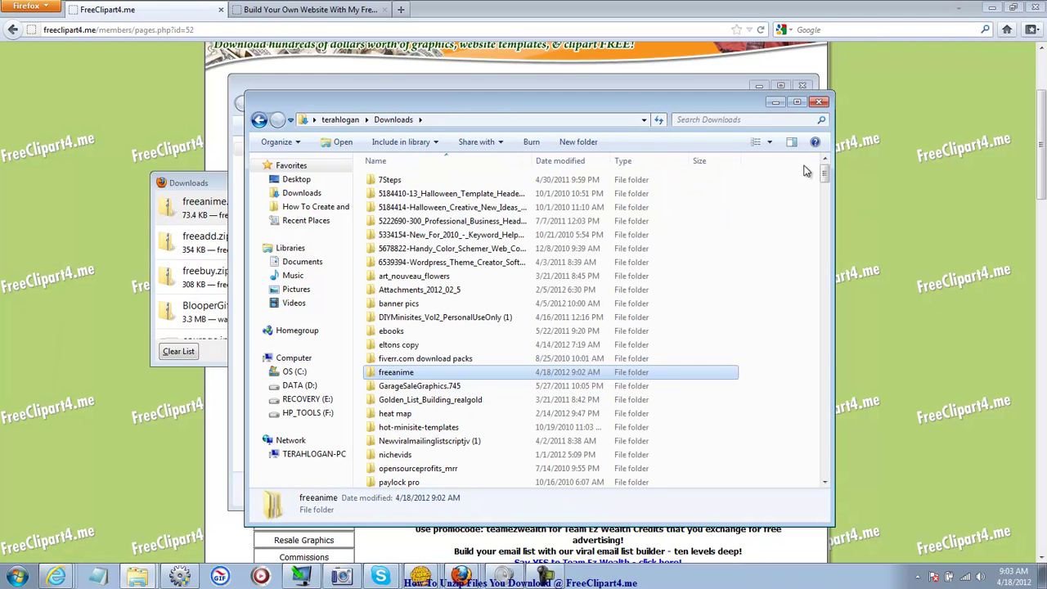
{"action": "left_click_drag", "start_coordinate": [824, 173], "coordinate": [827, 314]}
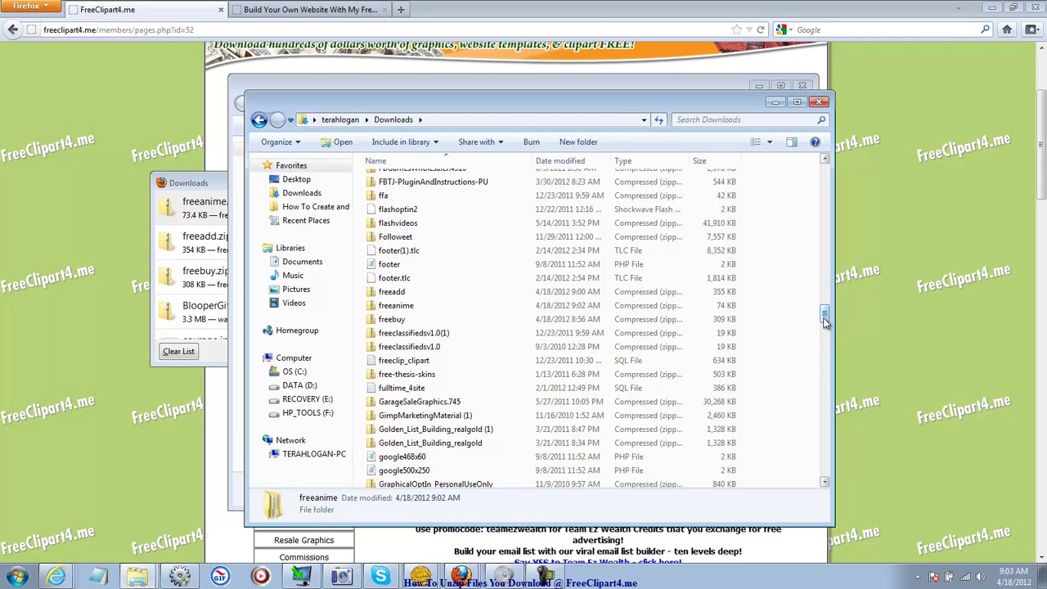
{"action": "left_click_drag", "start_coordinate": [824, 314], "coordinate": [824, 173]}
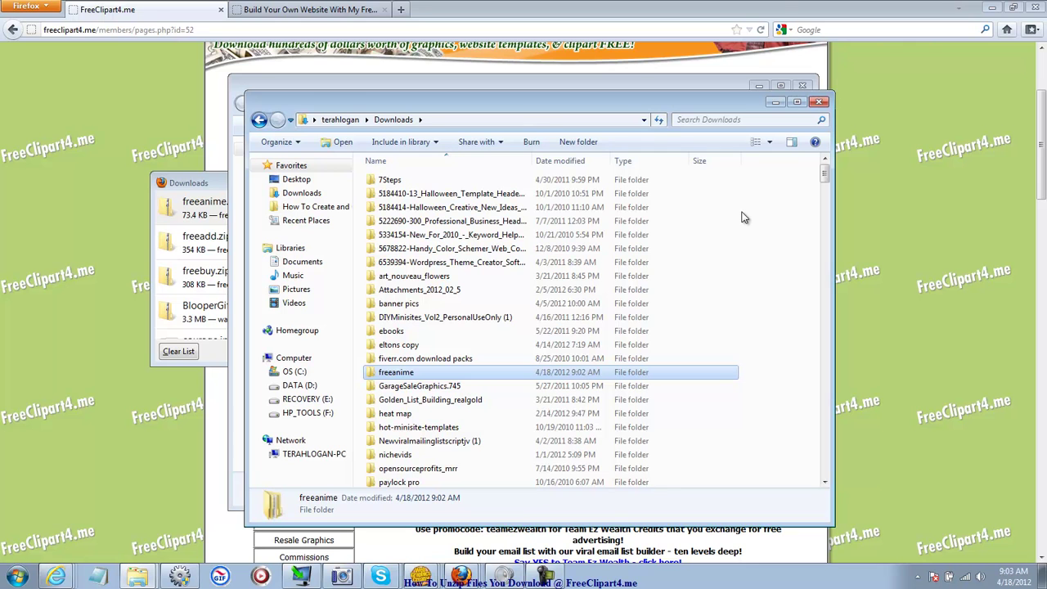
Close both Explorer windows and Firefox Downloads, then open the Contact Support page
{"action": "left_click", "coordinate": [818, 102]}
{"action": "left_click", "coordinate": [803, 87]}
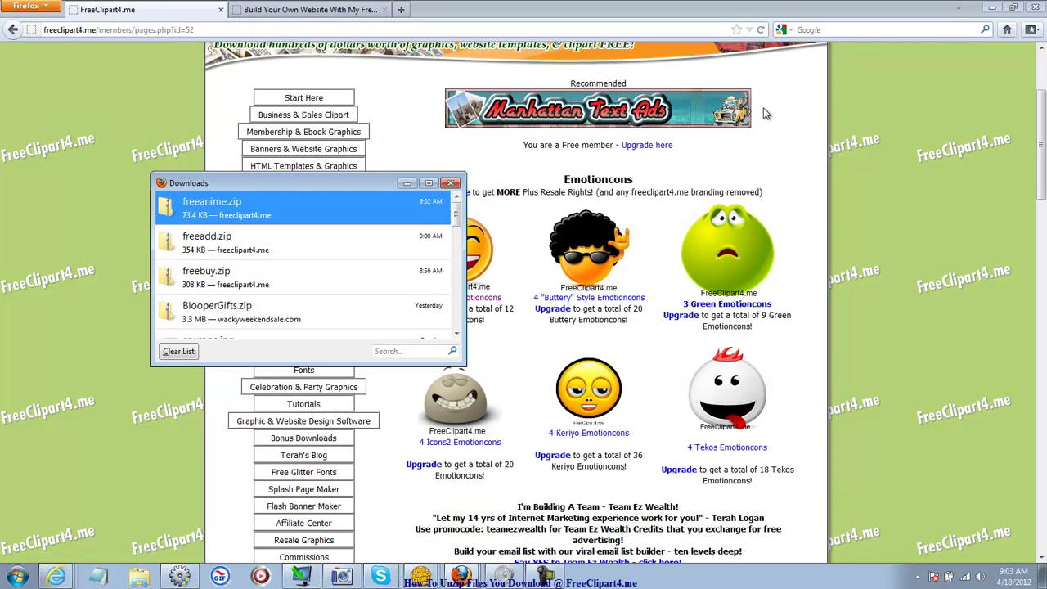
{"action": "left_click", "coordinate": [453, 183]}
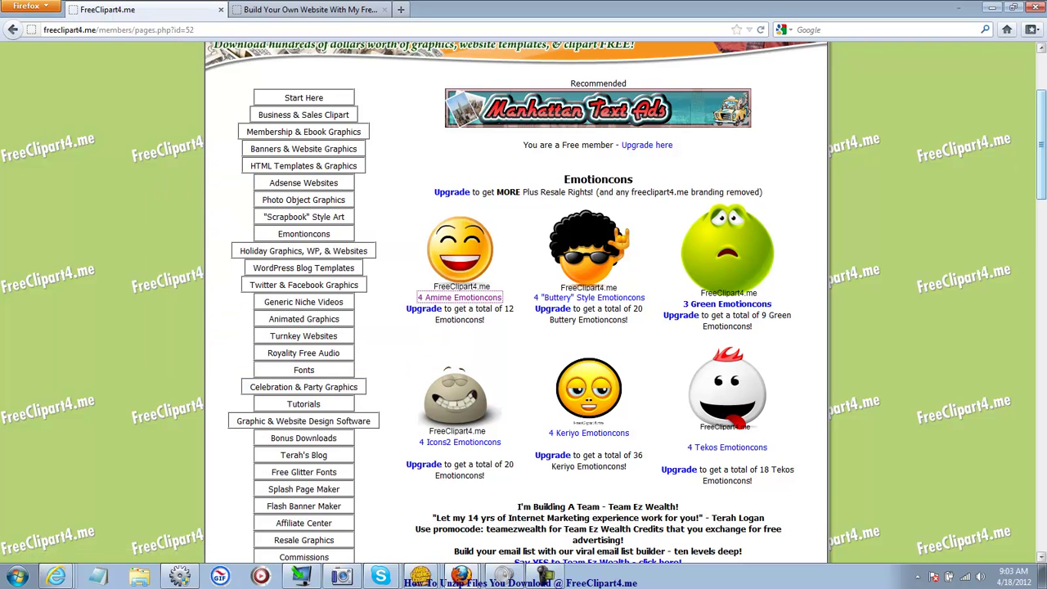
{"action": "left_click_drag", "start_coordinate": [1040, 144], "coordinate": [1041, 182]}
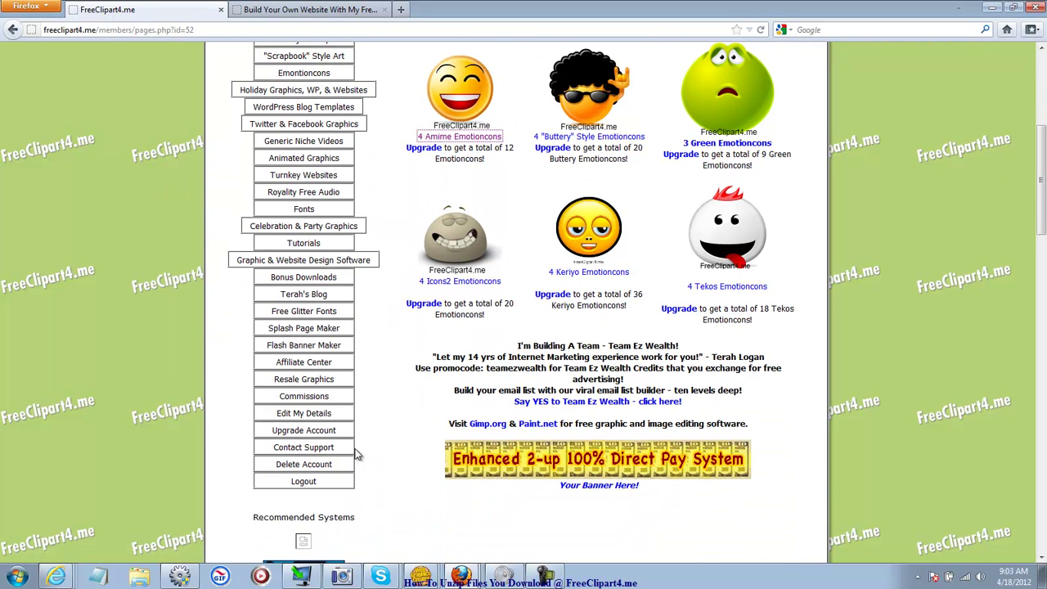
{"action": "left_click", "coordinate": [323, 449]}
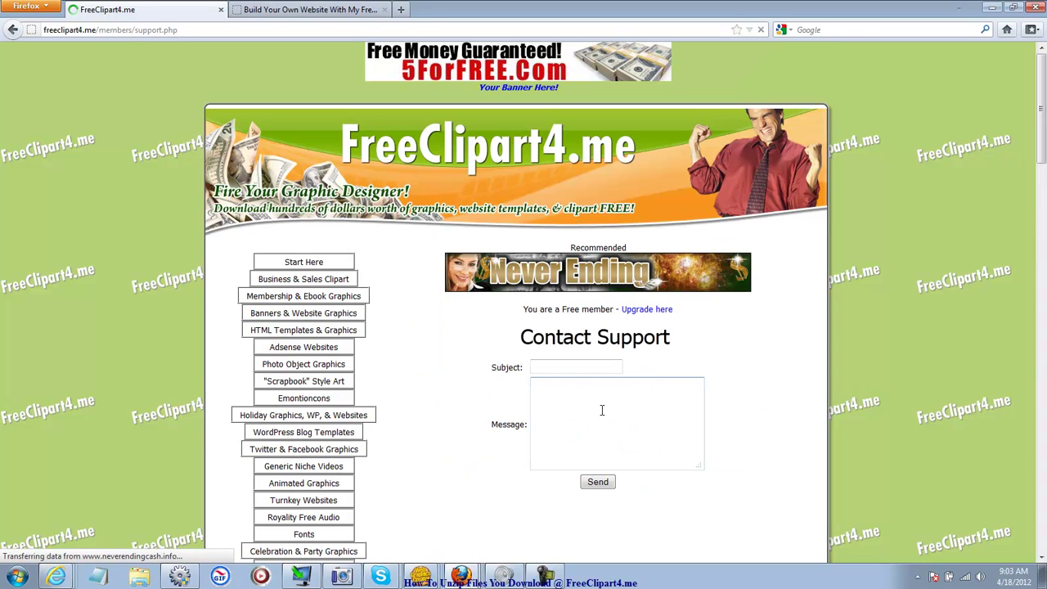